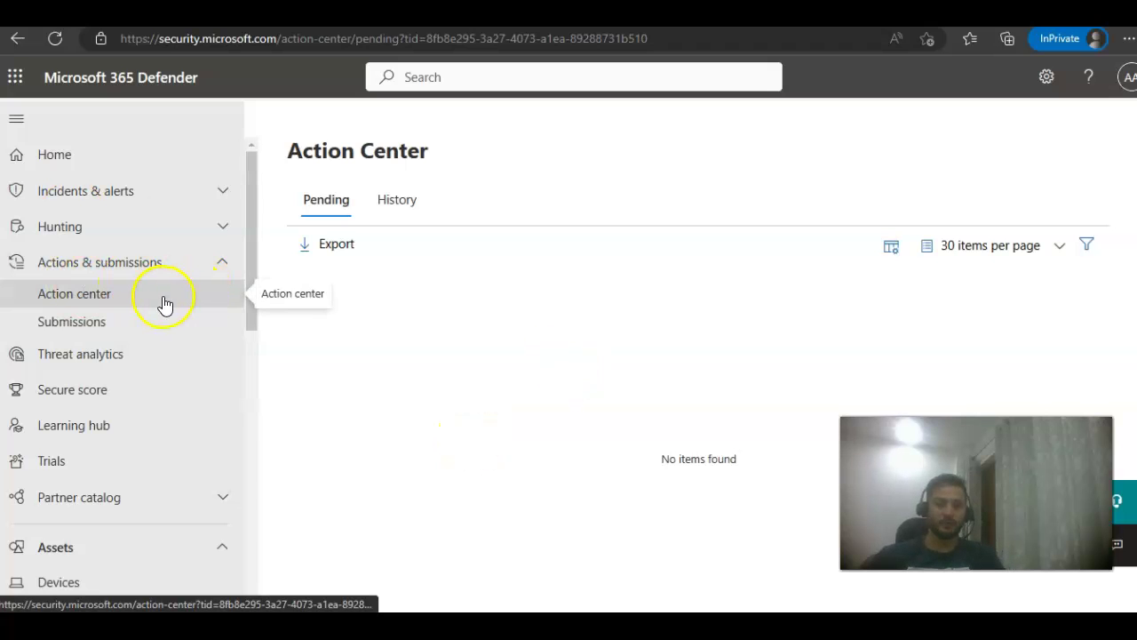
View the incidents list and set the time range of the alerts list to 6 months
click(133, 195)
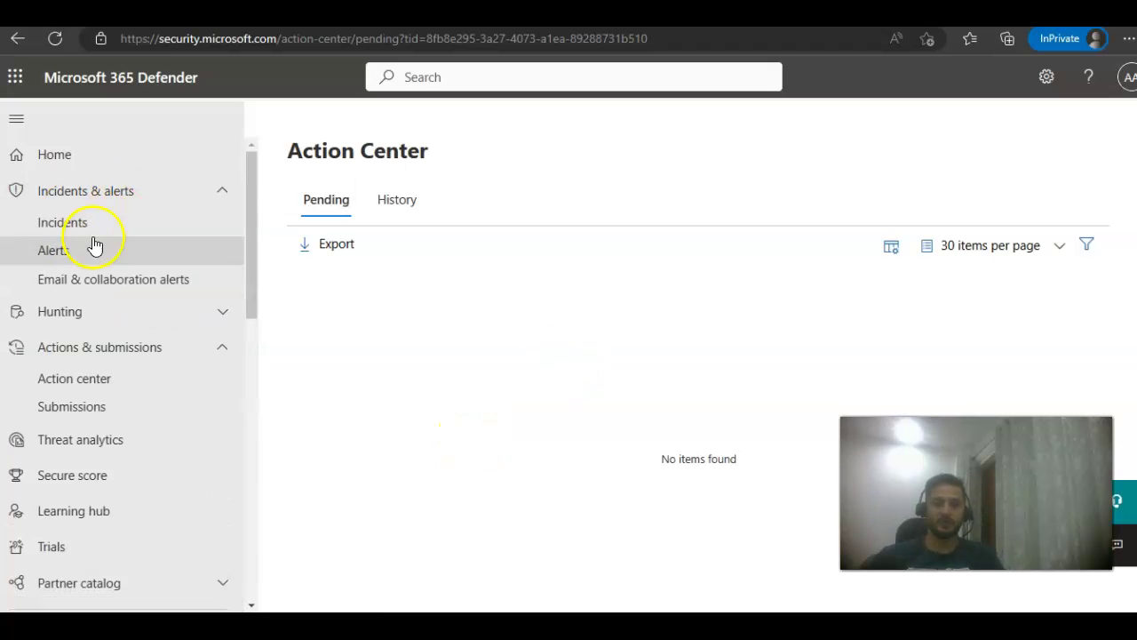
click(65, 222)
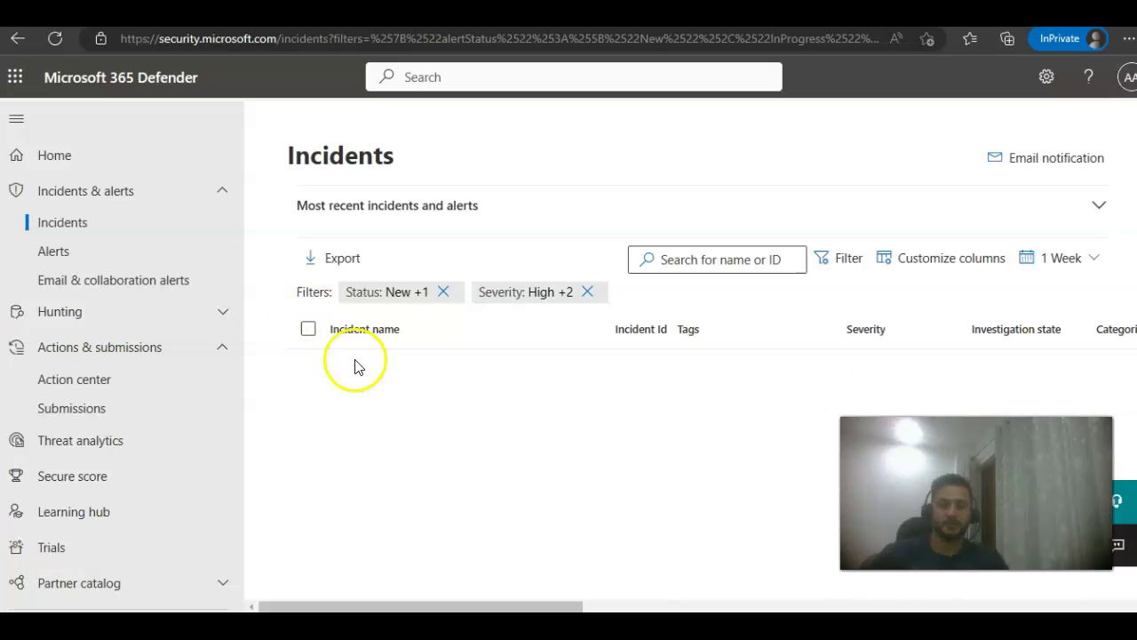
click(53, 248)
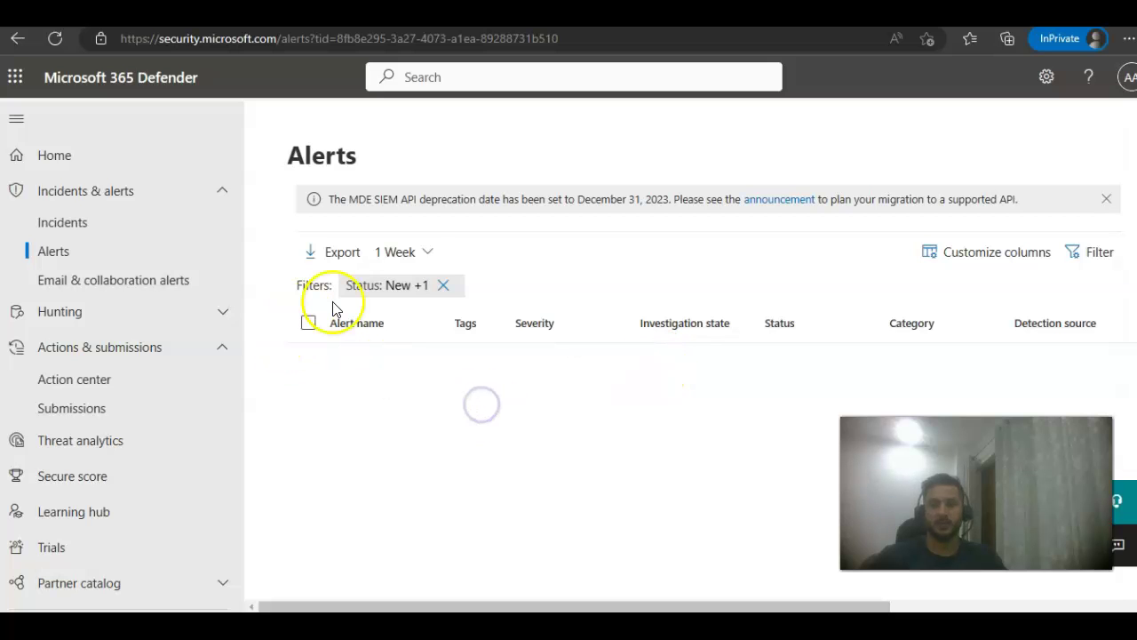
click(405, 259)
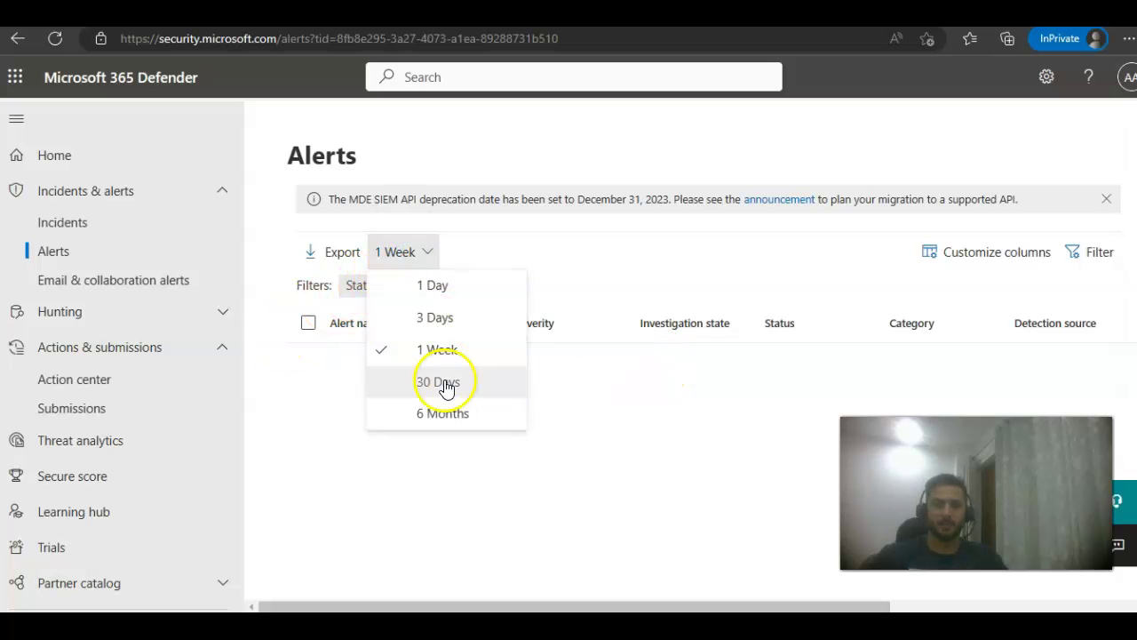
click(447, 407)
Remove the severity and status filters from the incidents list and set its time range to 30 days
click(79, 223)
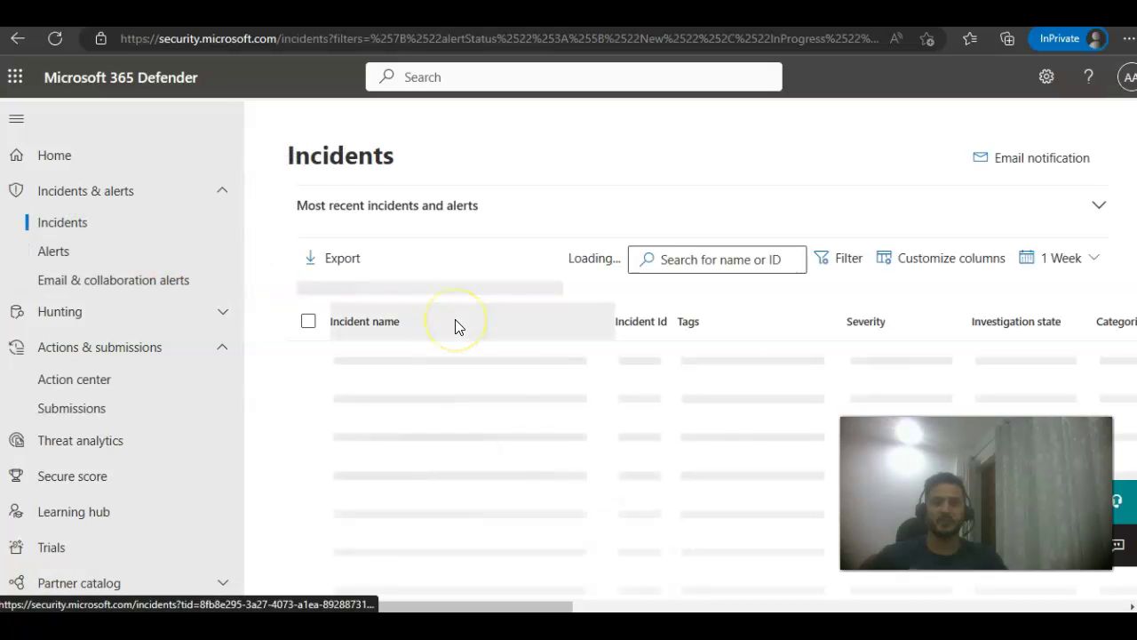
click(586, 292)
click(443, 293)
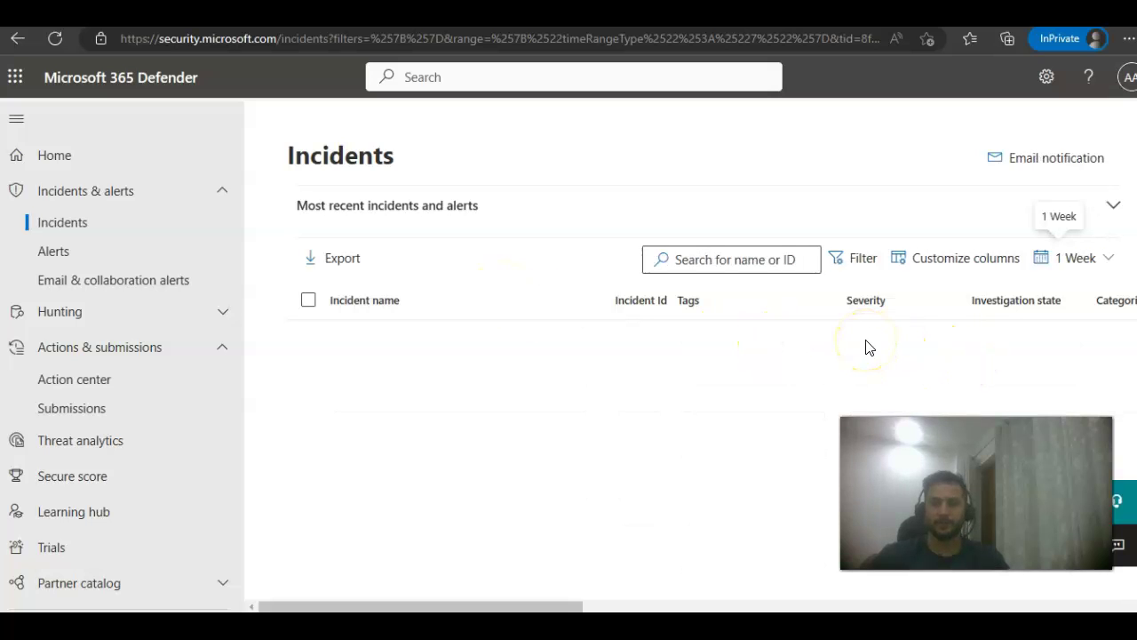
click(1108, 258)
click(1062, 388)
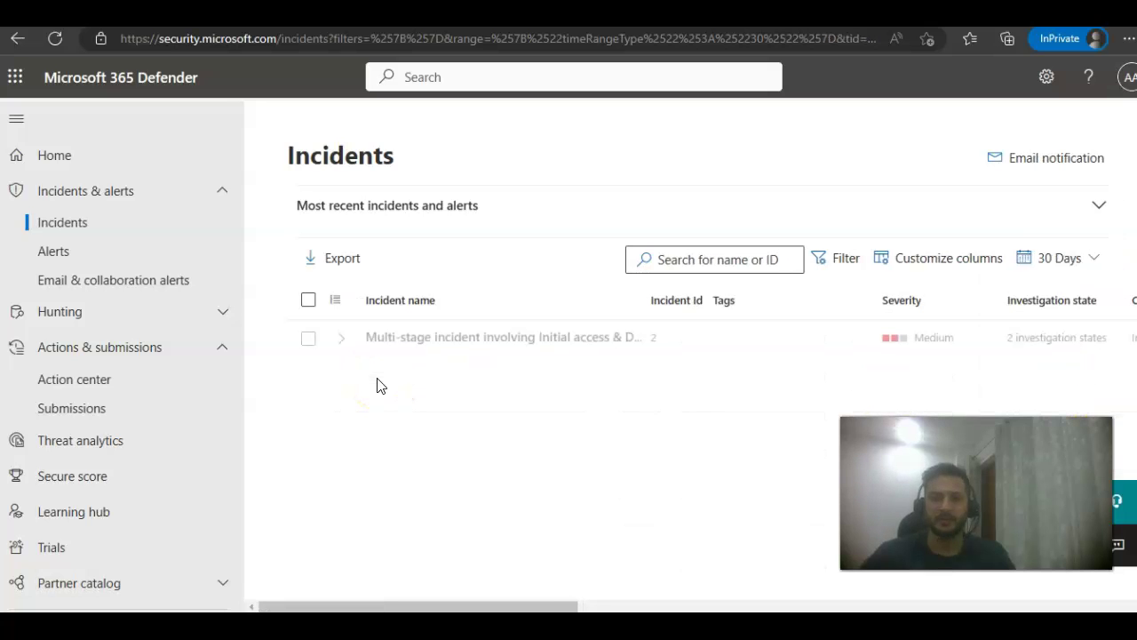
Expand the multi-stage incident, open its suspicious PowerShell command line alert, and view the userinit.exe process details in the alert story
click(353, 336)
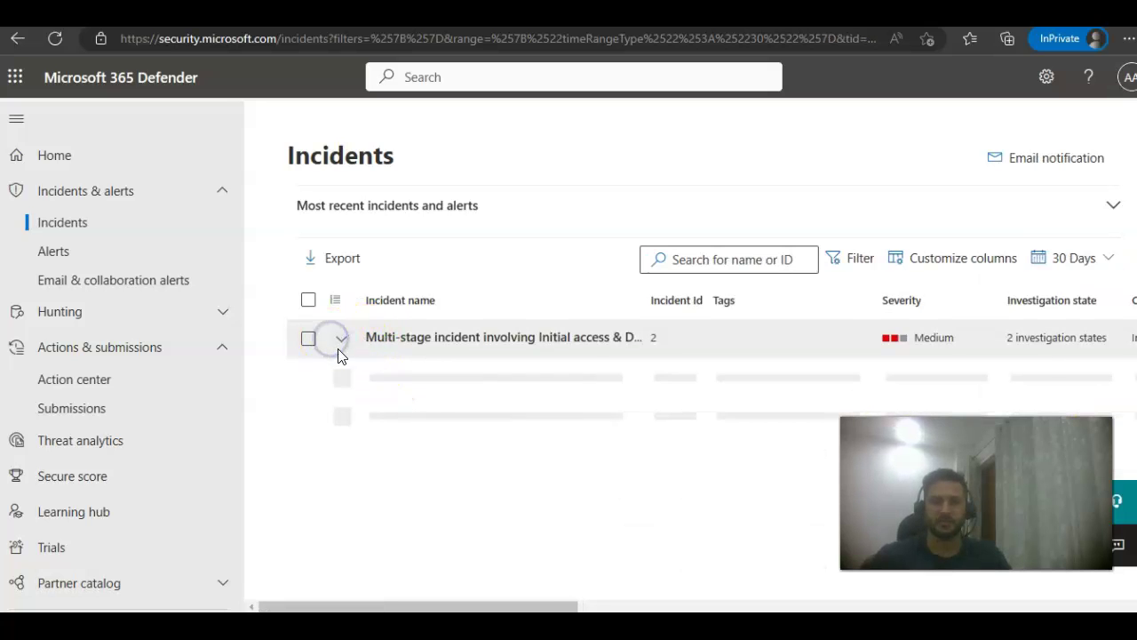
click(428, 374)
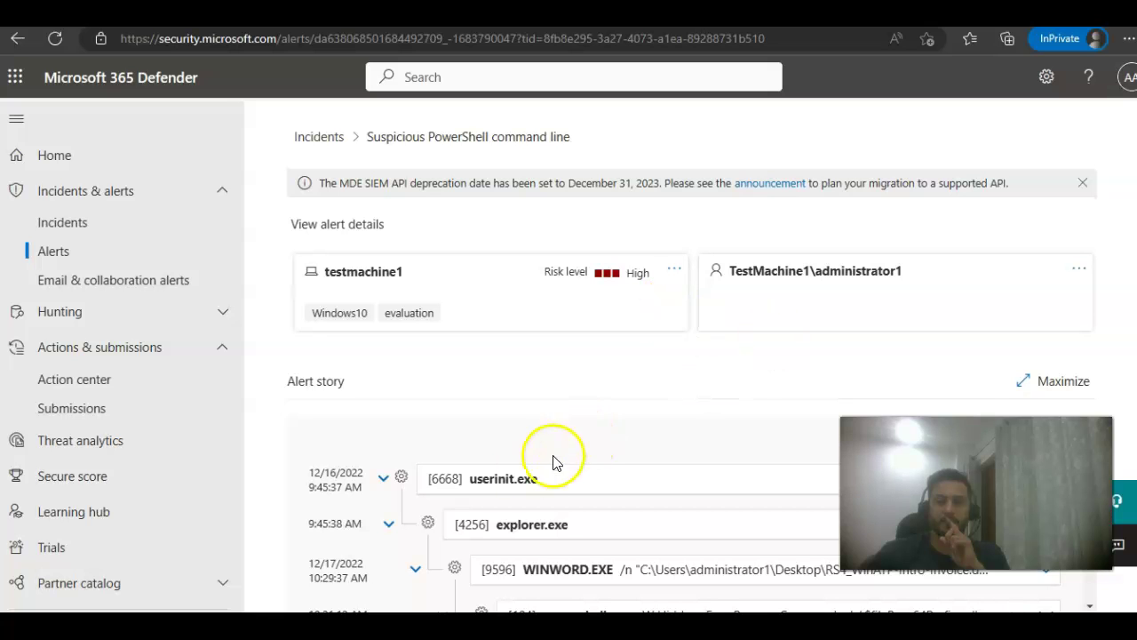
click(501, 477)
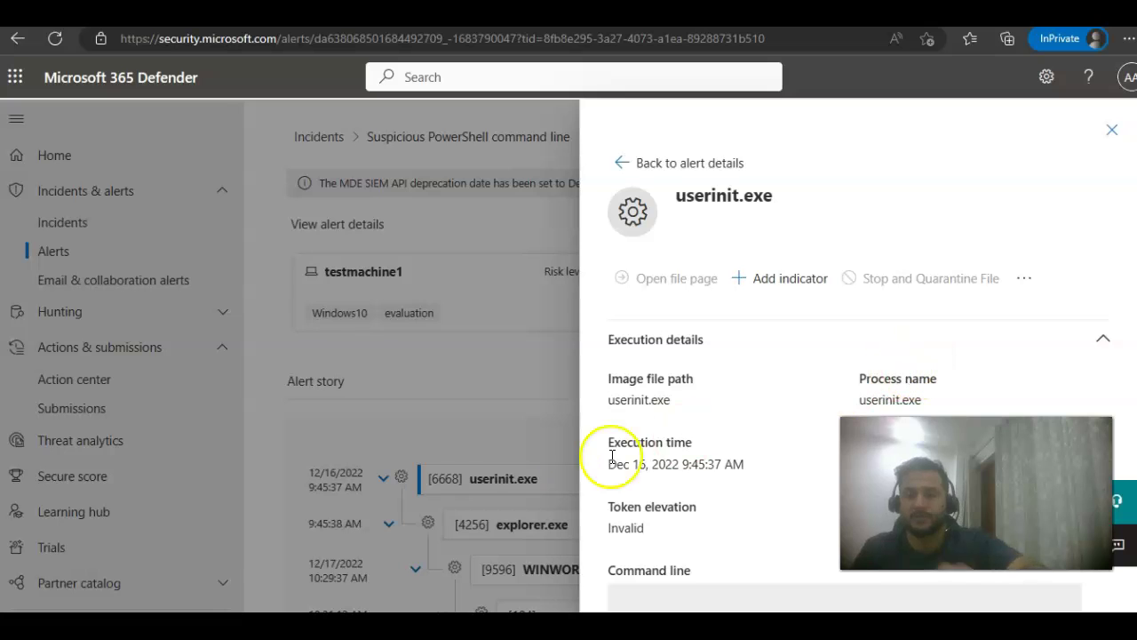
click(1113, 133)
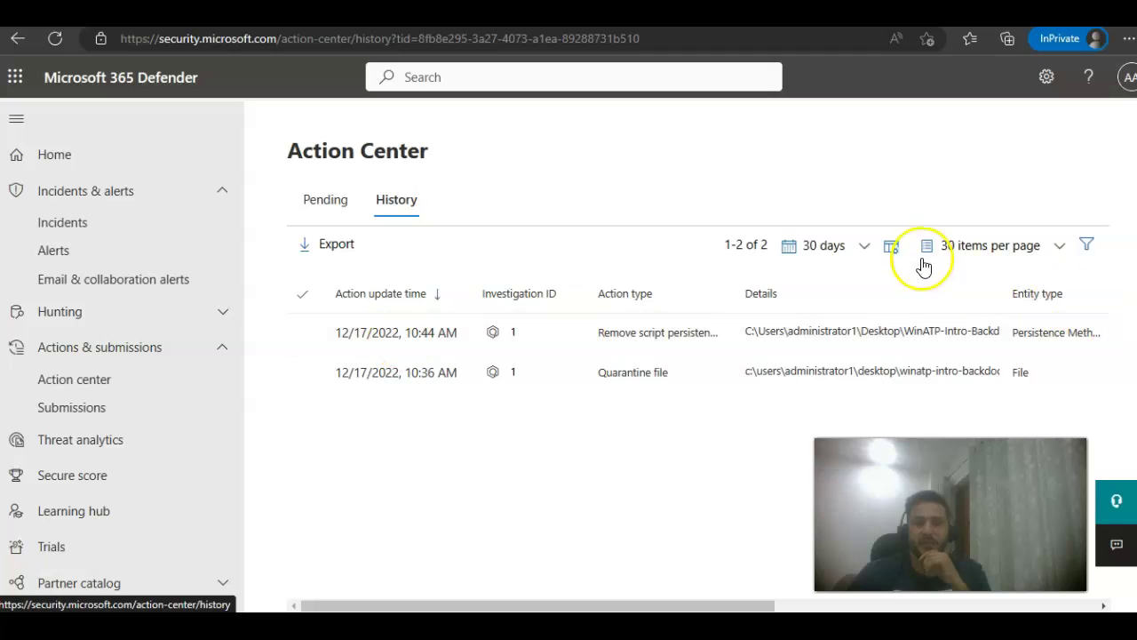
Switch the Action Center history to the last week and back to 30 days
click(826, 253)
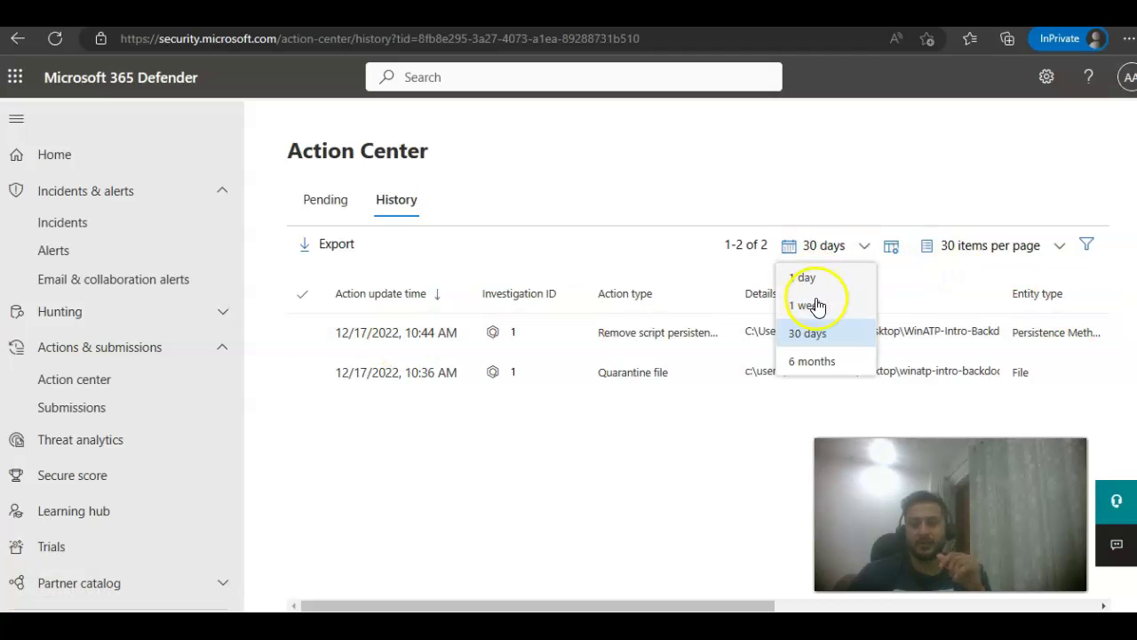
click(817, 304)
click(863, 256)
click(822, 341)
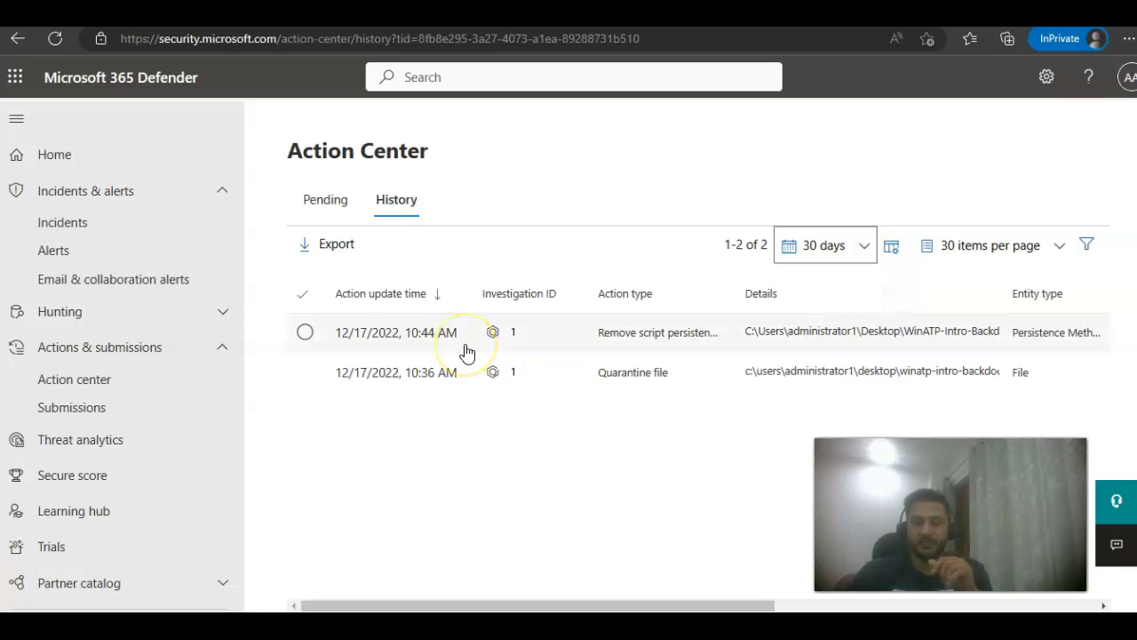
Open the investigation page of the remove script persistence action from the Action Center history
click(394, 338)
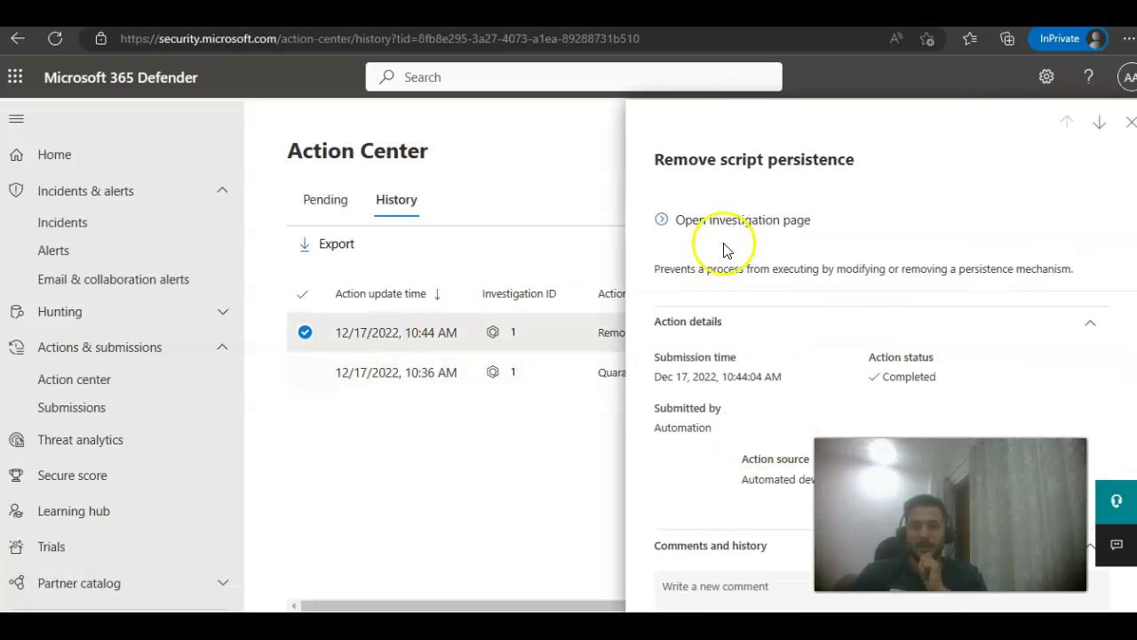
click(742, 229)
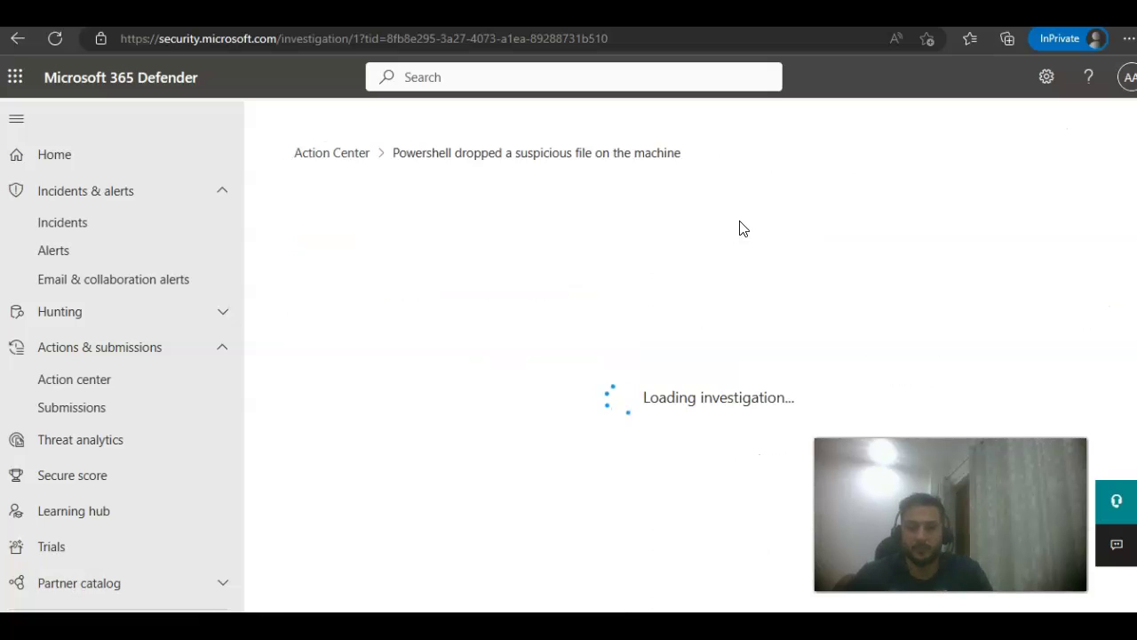
click(735, 306)
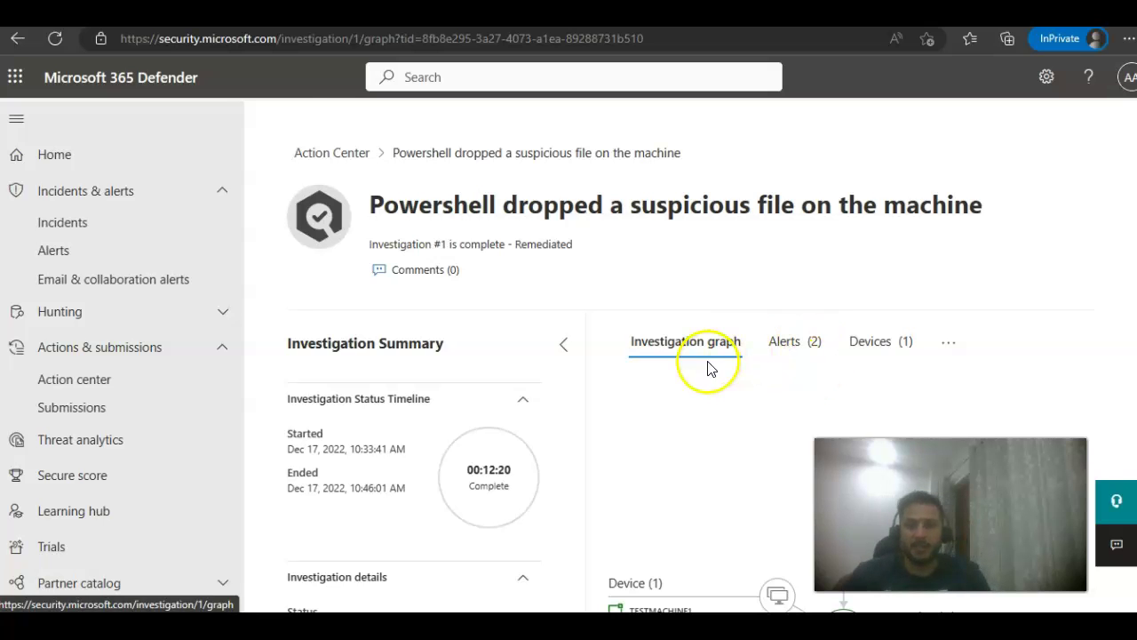
Examine the investigation's alerts, devices, summary and graph for the suspicious file dropped by PowerShell
scroll(702, 364, down, 2)
click(790, 205)
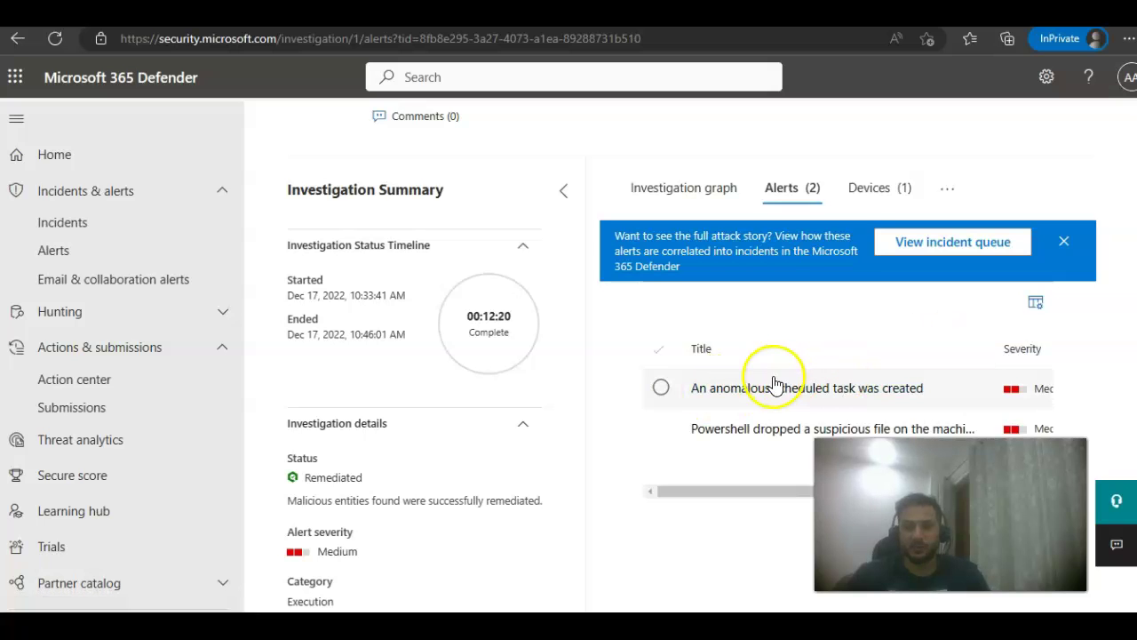
click(864, 186)
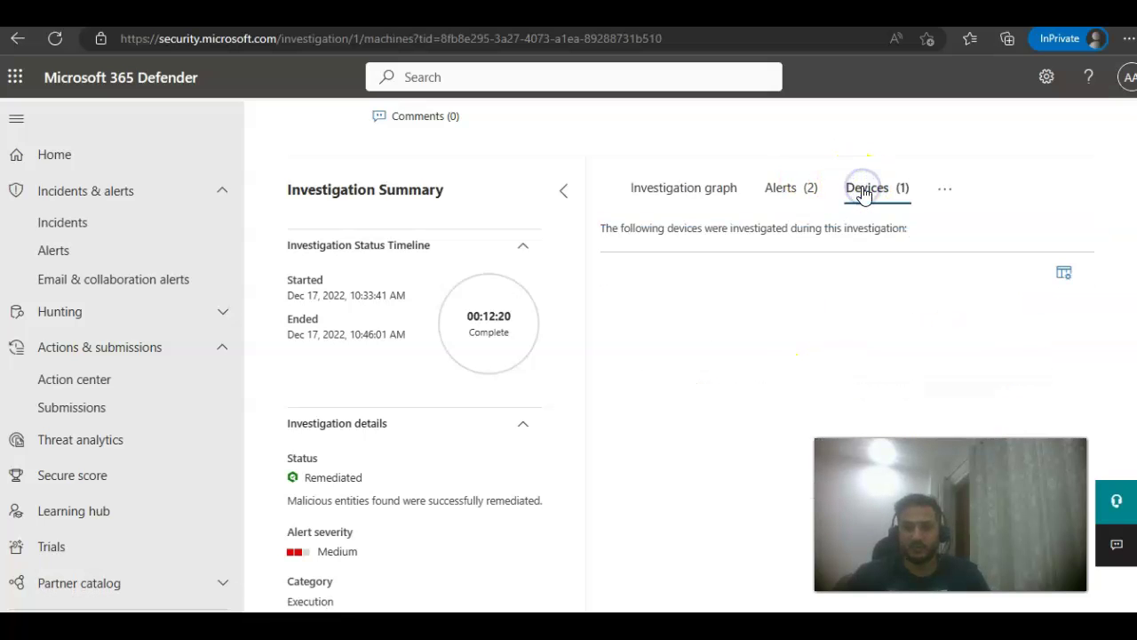
click(681, 189)
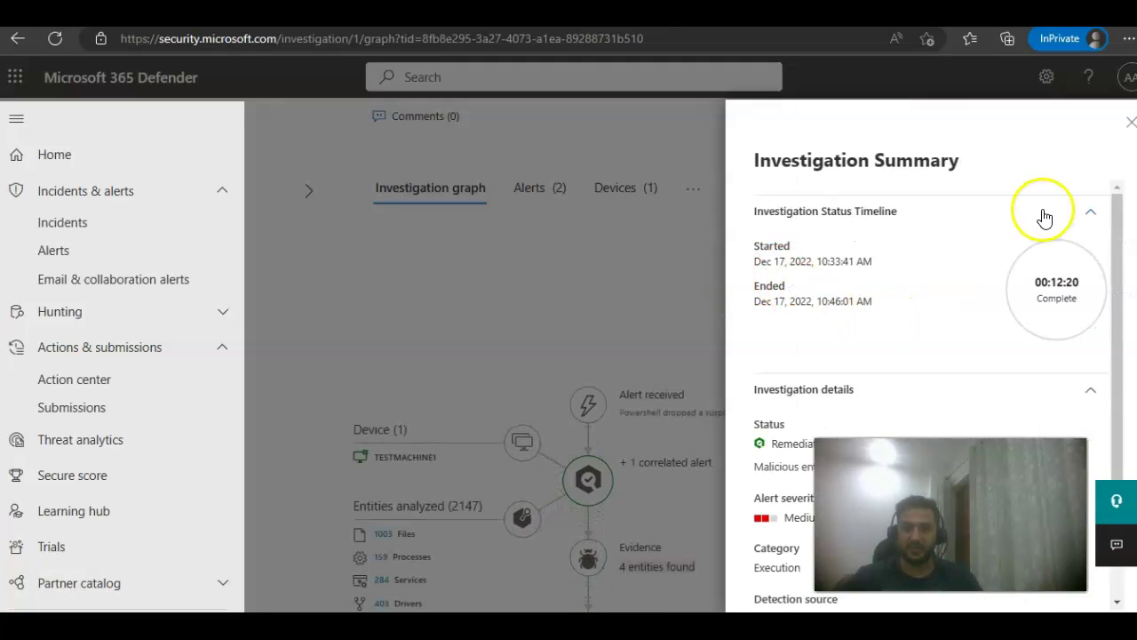
click(1131, 122)
scroll(884, 267, down, 2)
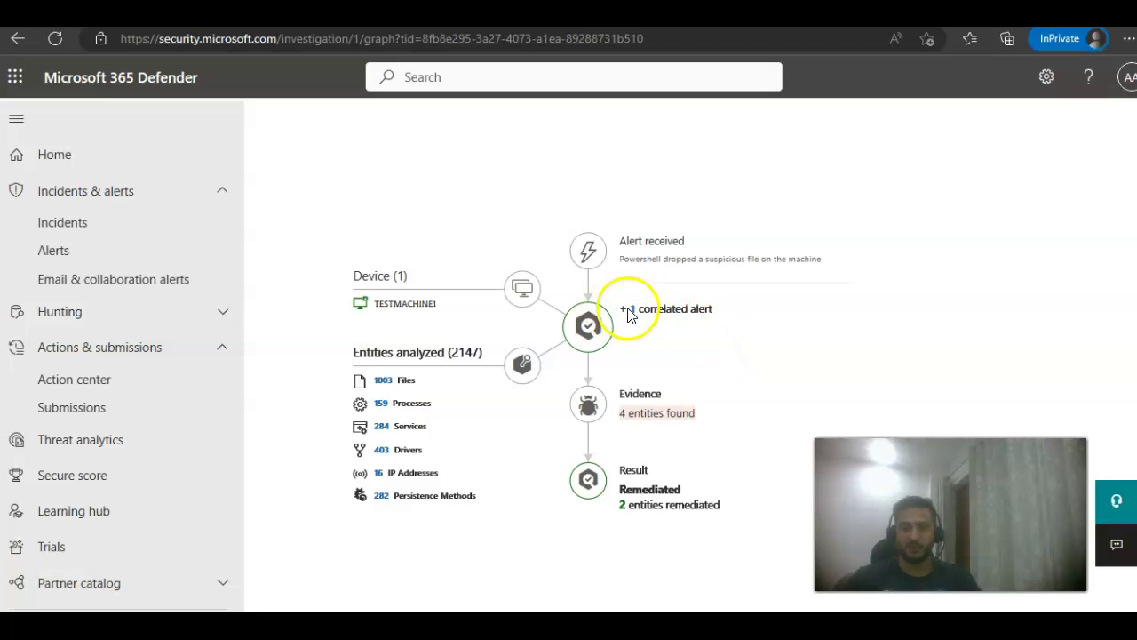
scroll(734, 335, down, 1)
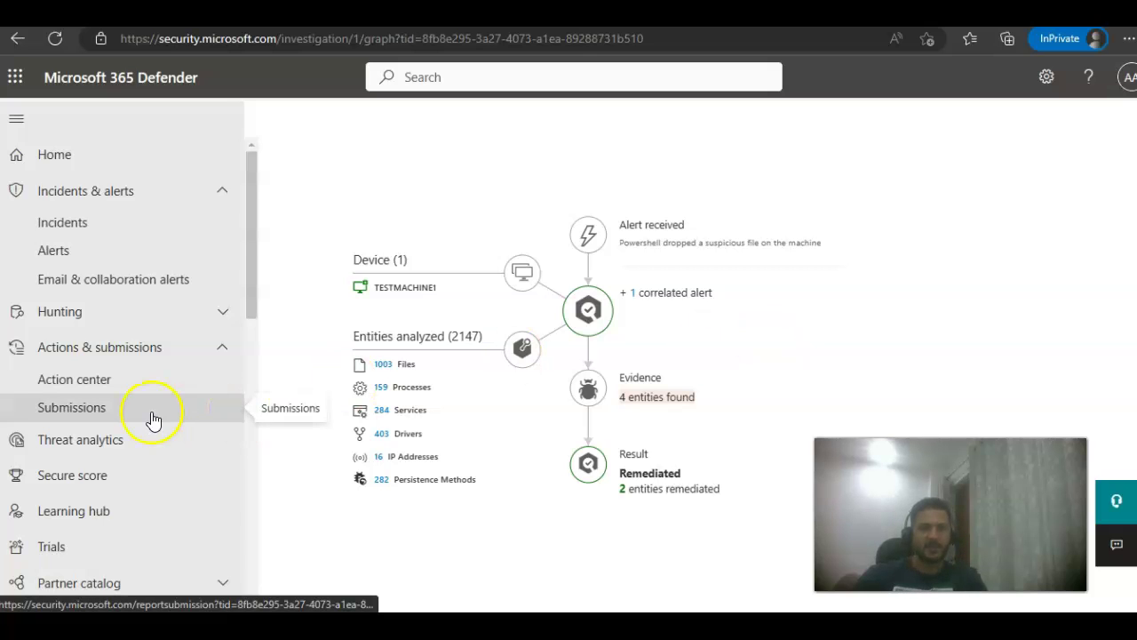
Open the anti-phishing policies within the threat policies for email and collaboration
scroll(183, 376, down, 2)
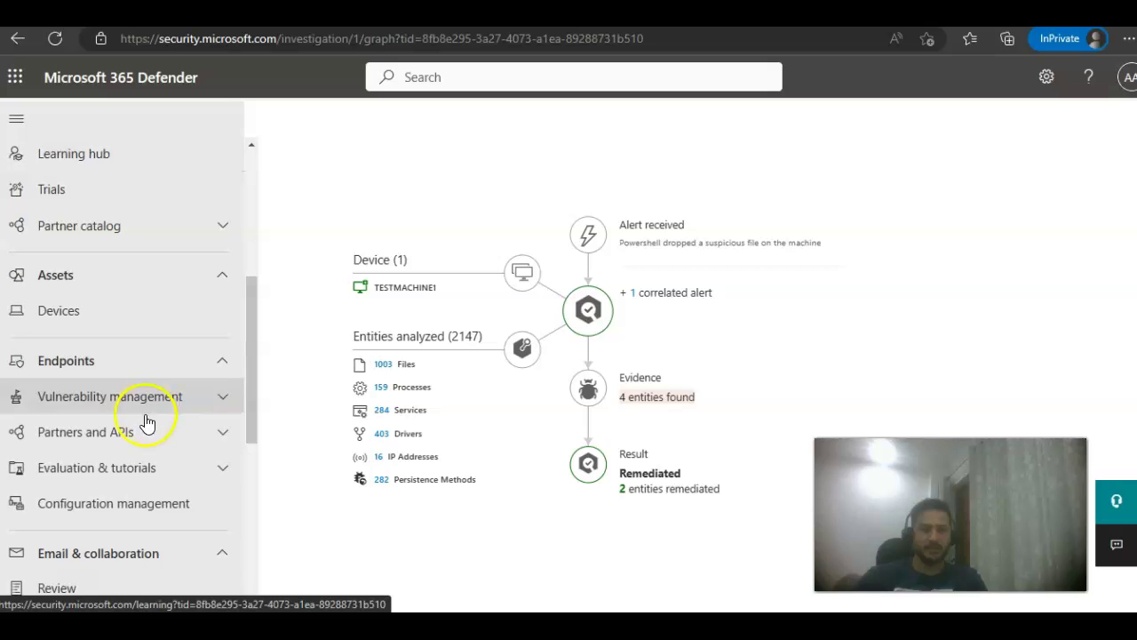
scroll(173, 388, down, 2)
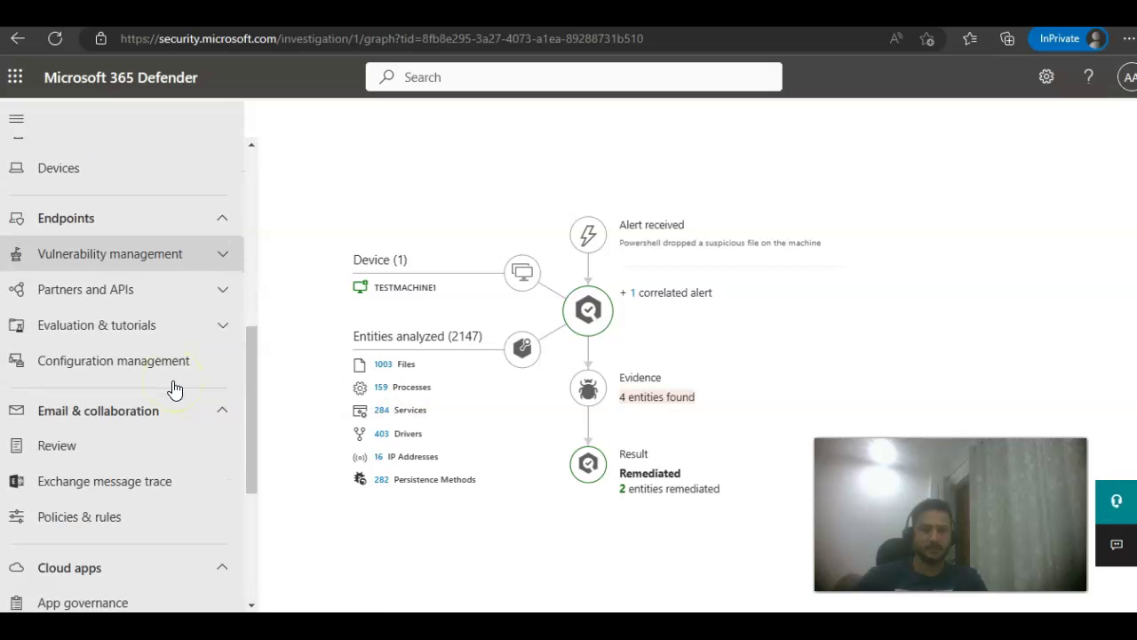
scroll(174, 388, down, 1)
click(81, 447)
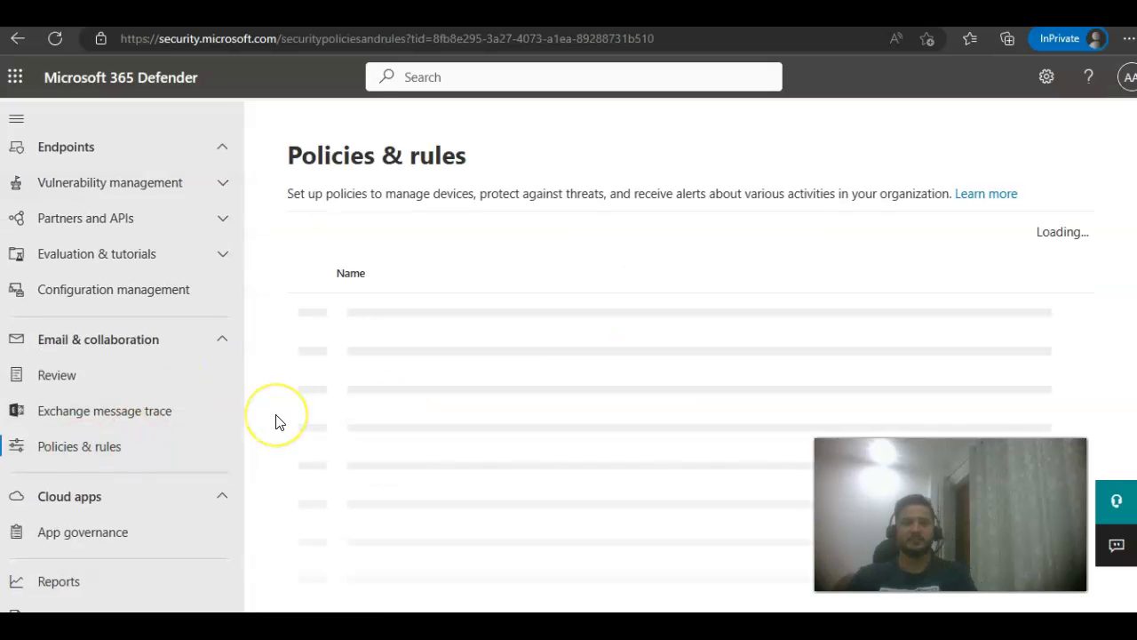
click(358, 324)
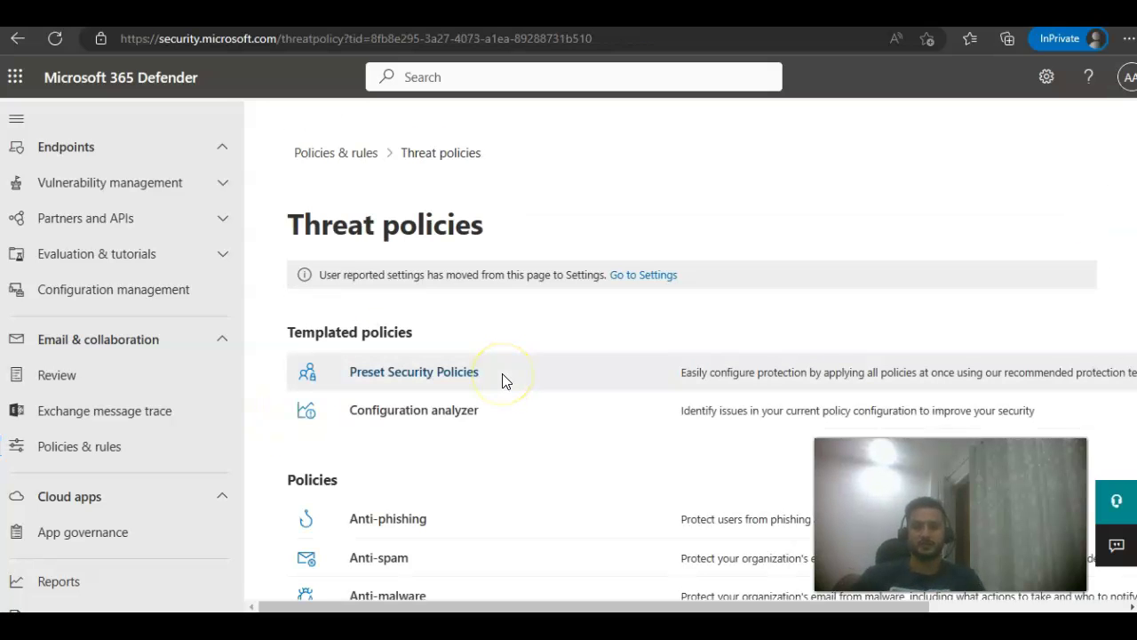
scroll(642, 347, down, 1)
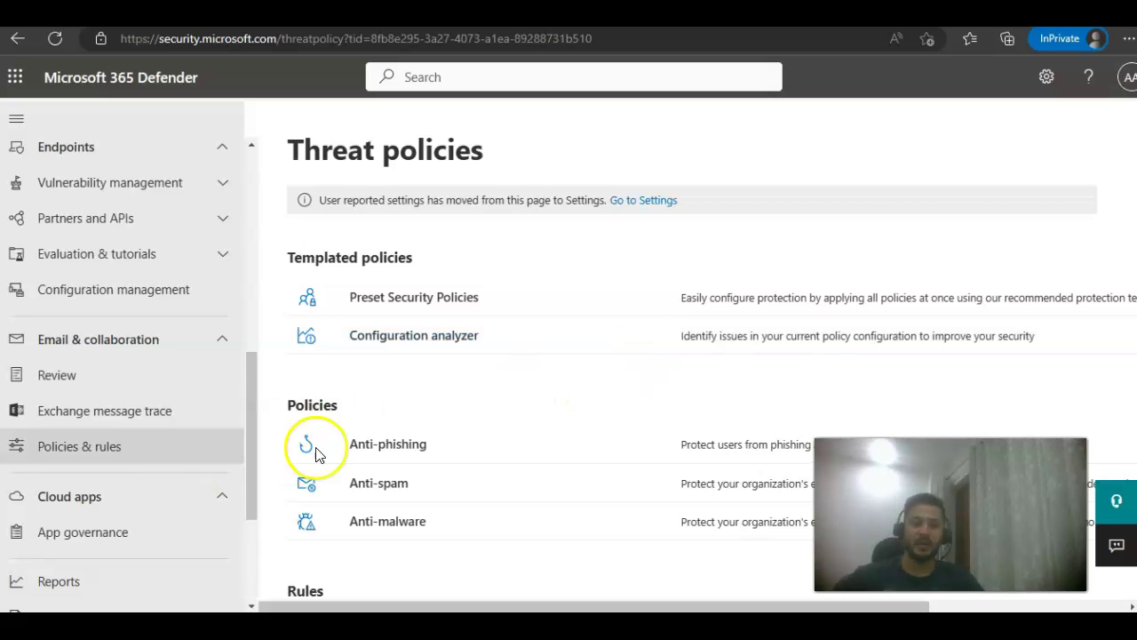
click(387, 451)
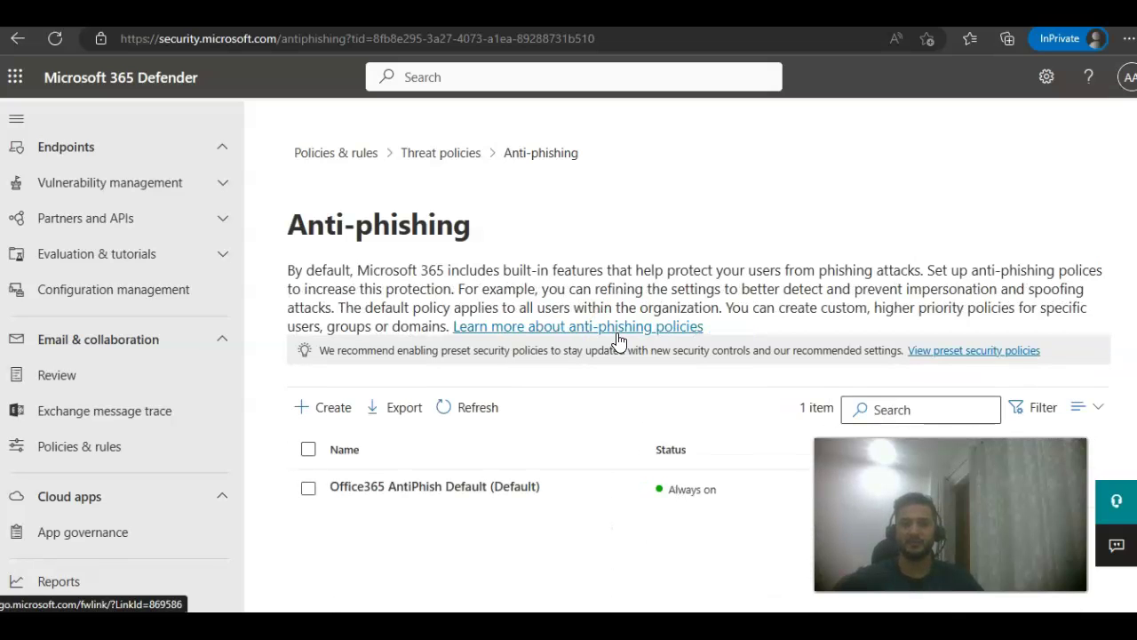
Review the anti-phishing introduction and the Office365 AntiPhish Default policy's priority, spoof intelligence, and message action settings
drag(460, 270, 734, 280)
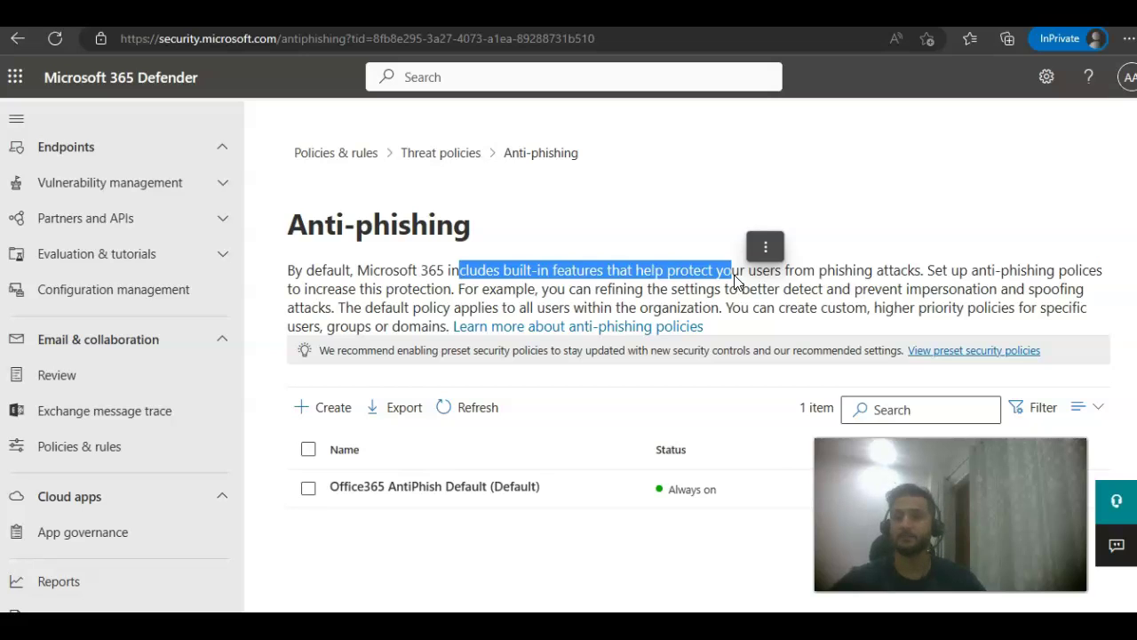
click(402, 493)
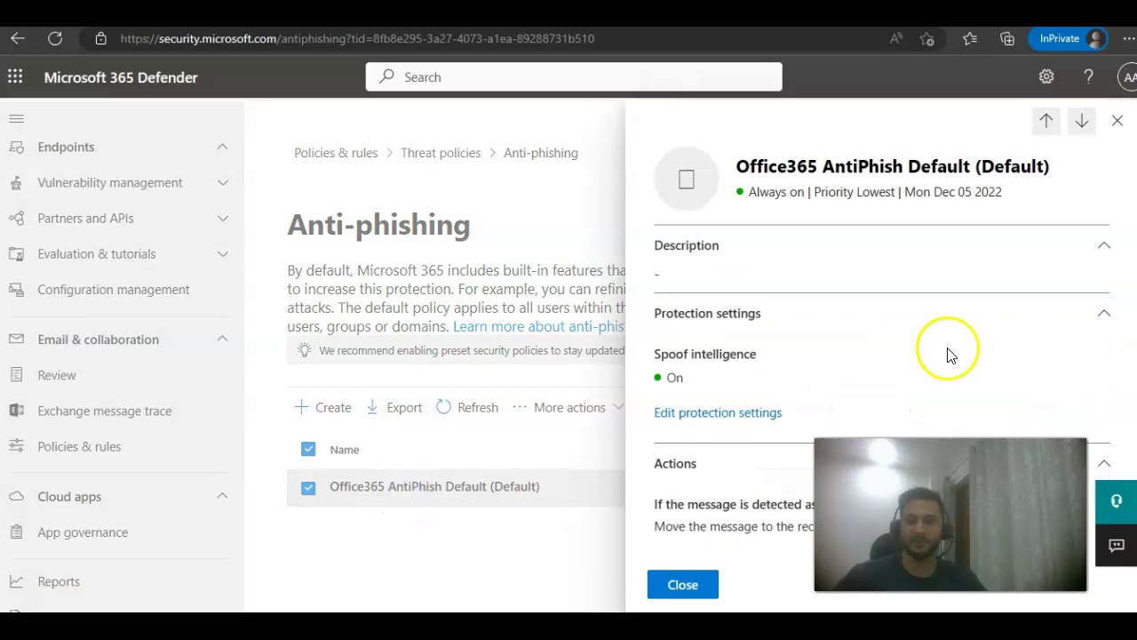
drag(759, 354, 647, 359)
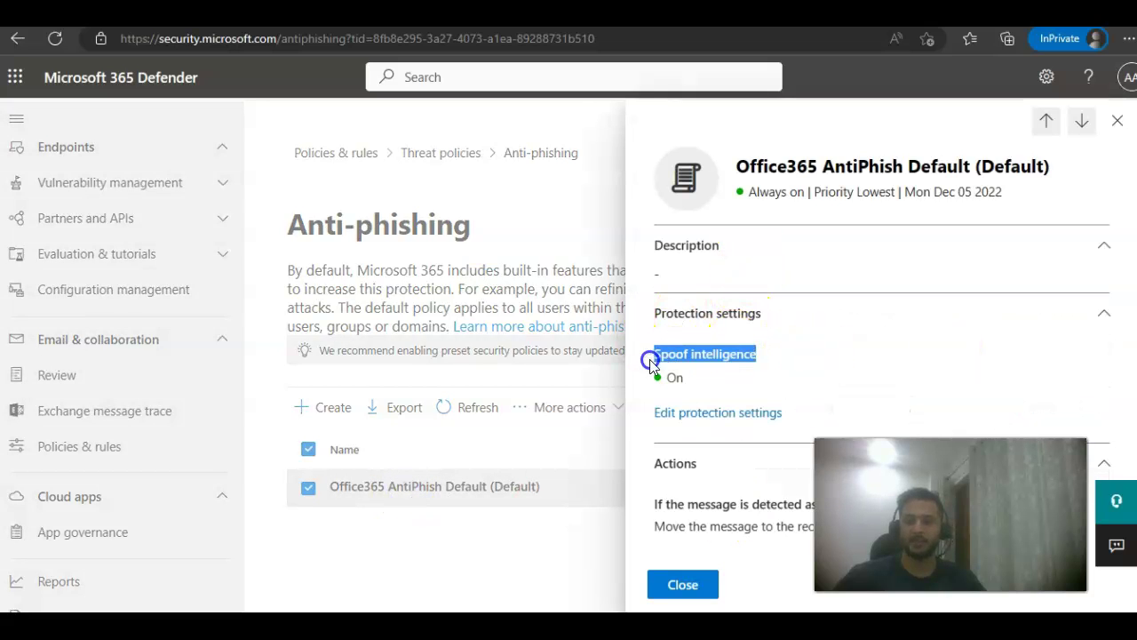
drag(691, 389, 657, 378)
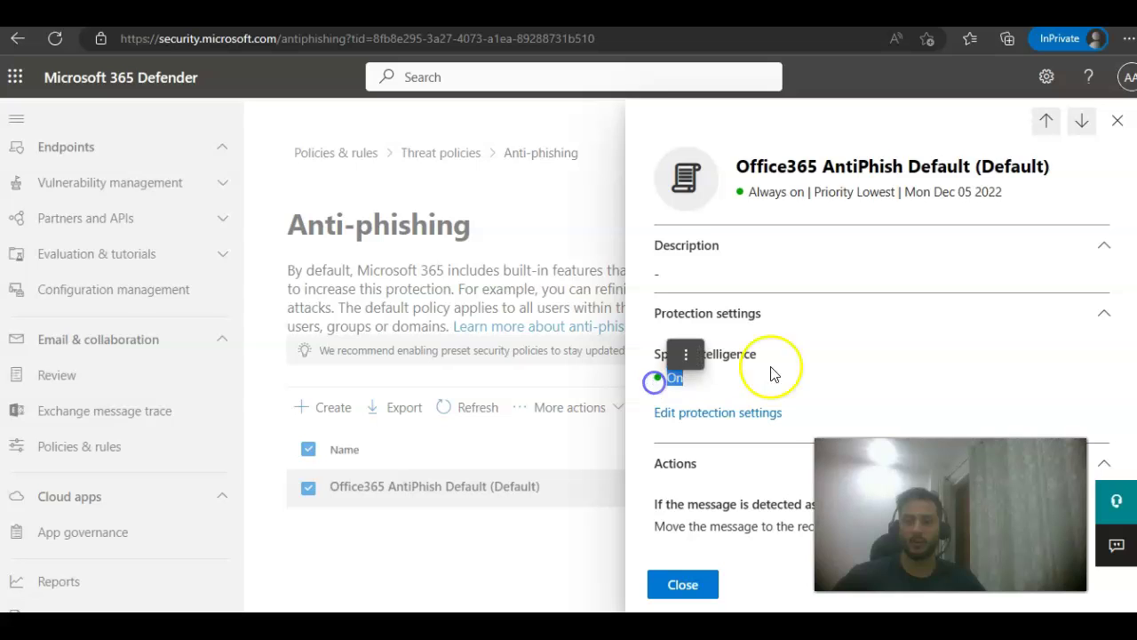
drag(827, 192, 1031, 196)
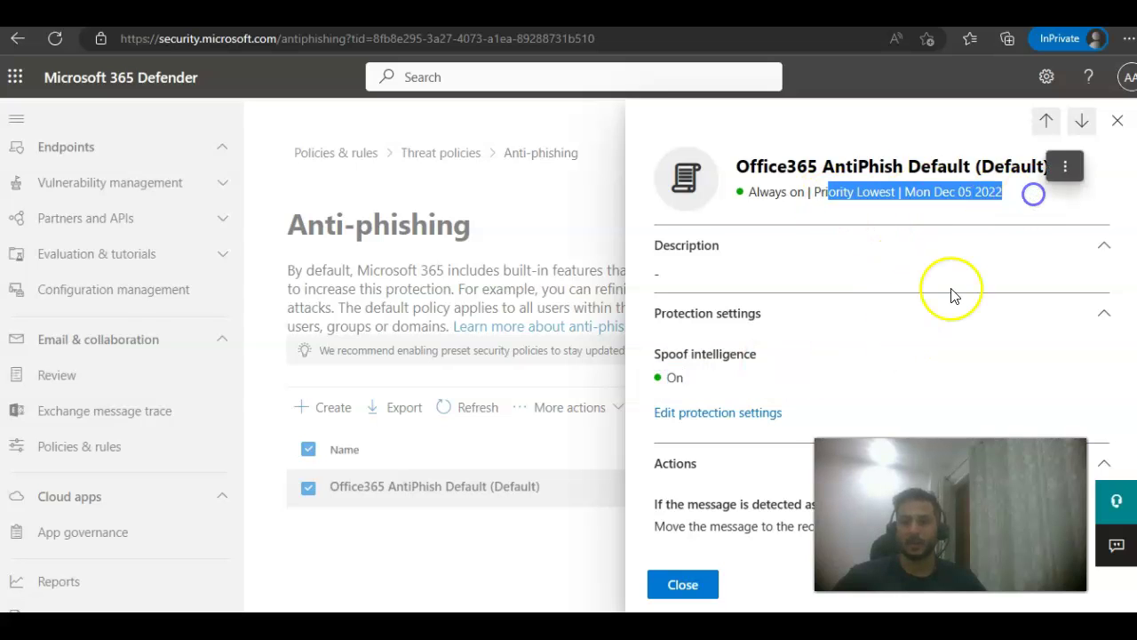
scroll(952, 294, down, 2)
scroll(952, 294, down, 2)
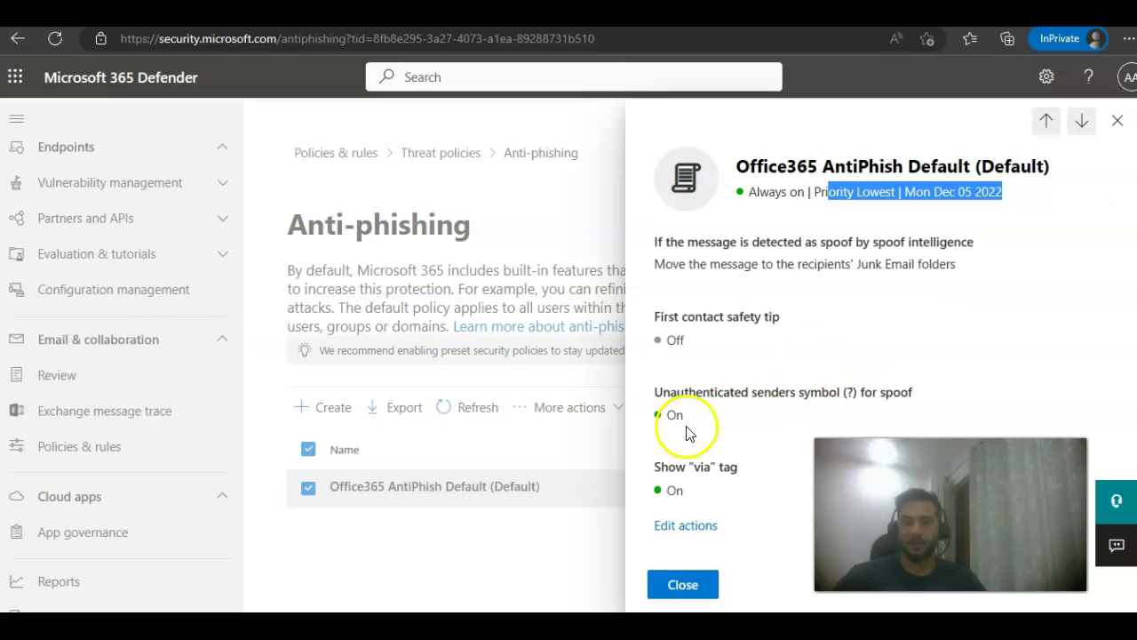
drag(686, 415, 648, 415)
Enable the recommended first contact safety tip in the Office365 AntiPhish Default policy's actions, save, and return to the policy details
click(682, 525)
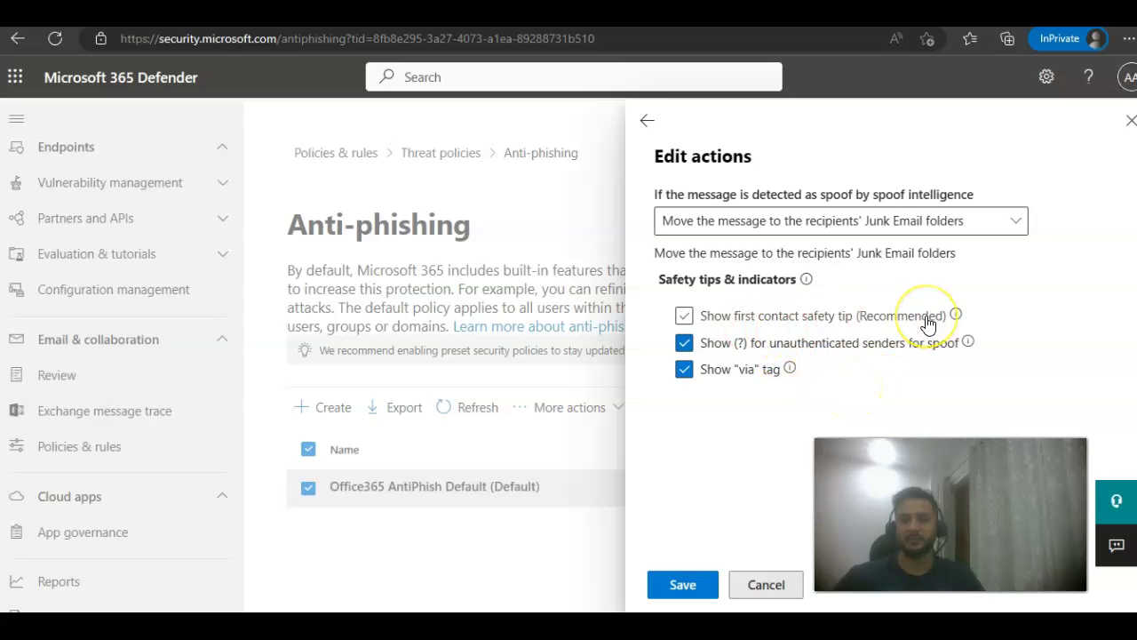
click(928, 320)
click(686, 592)
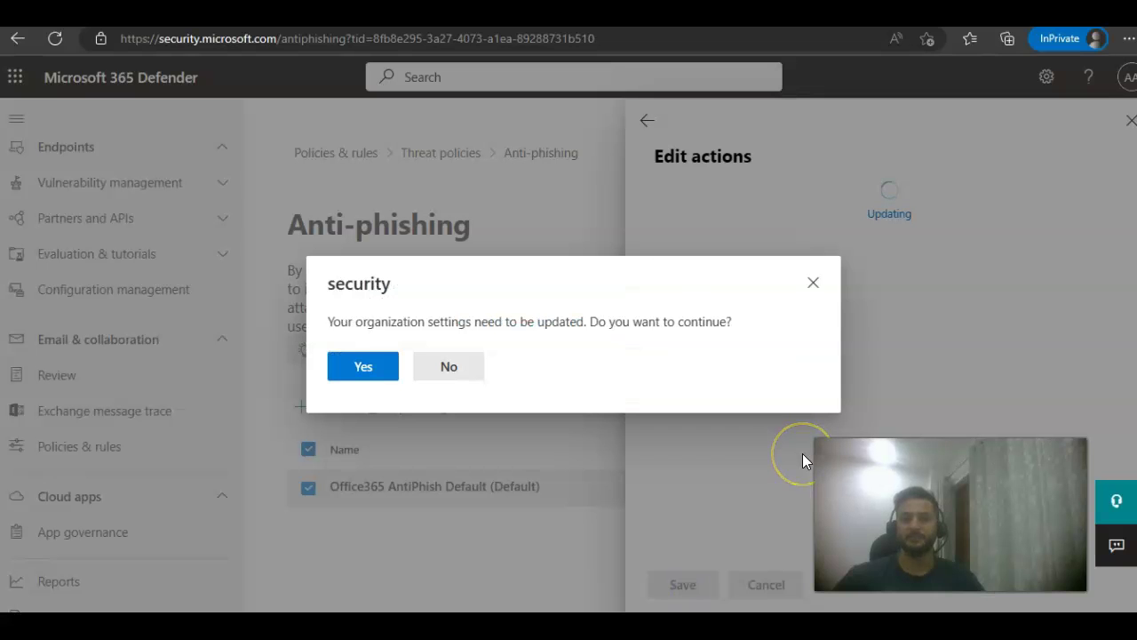
drag(686, 325, 333, 313)
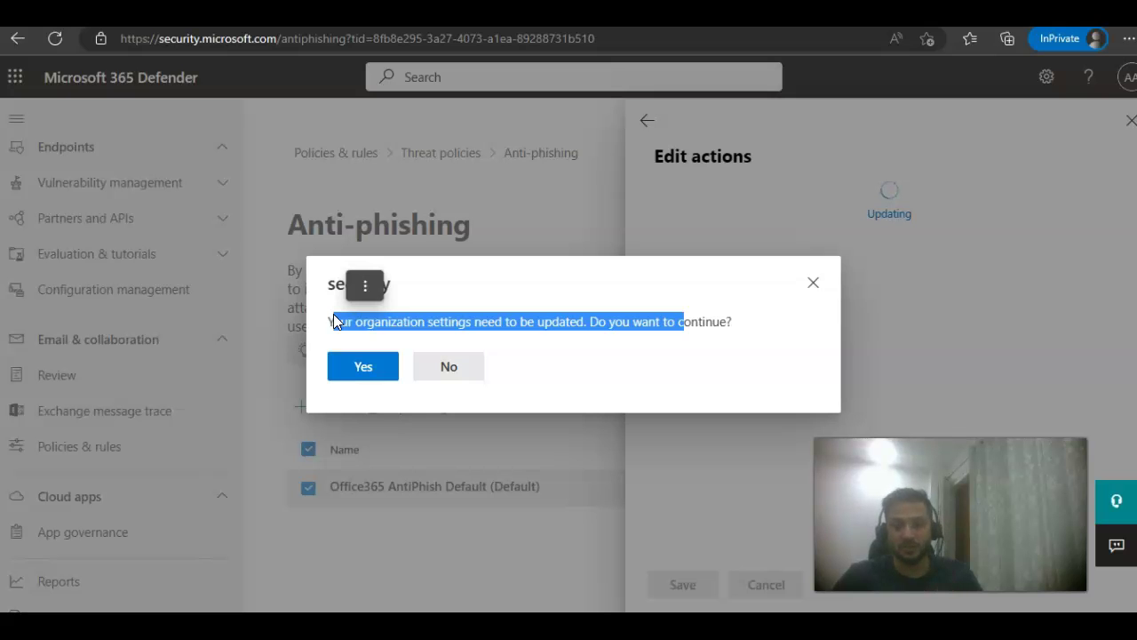
click(458, 368)
click(335, 365)
click(648, 120)
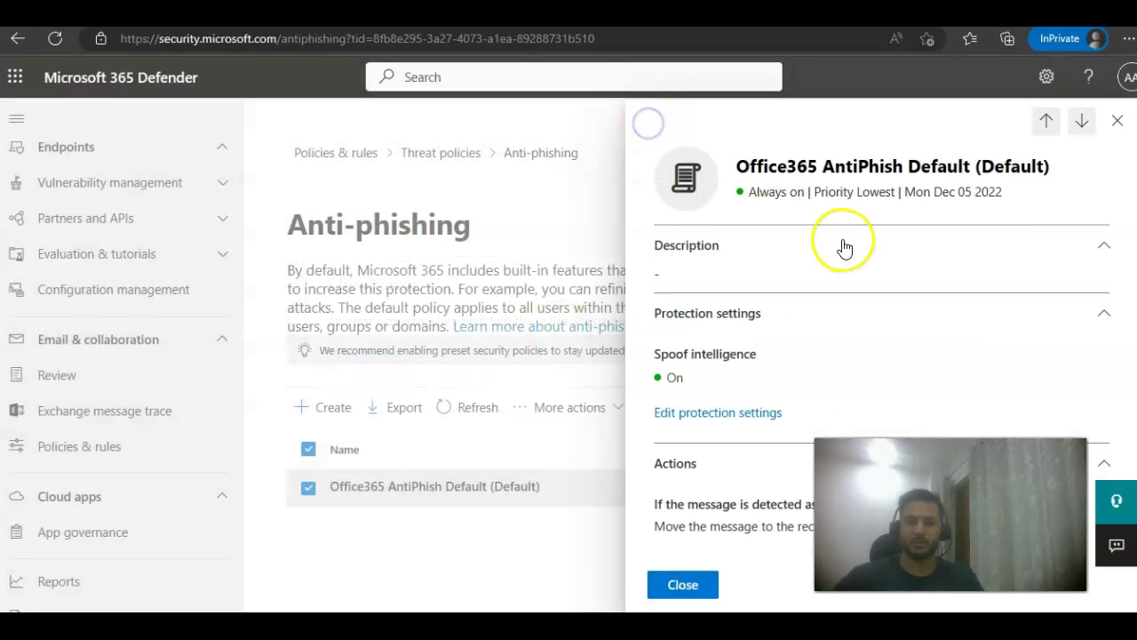
Close the anti-phishing policy details and open the anti-spam policies from the threat policies
click(1126, 120)
click(439, 154)
scroll(739, 295, down, 2)
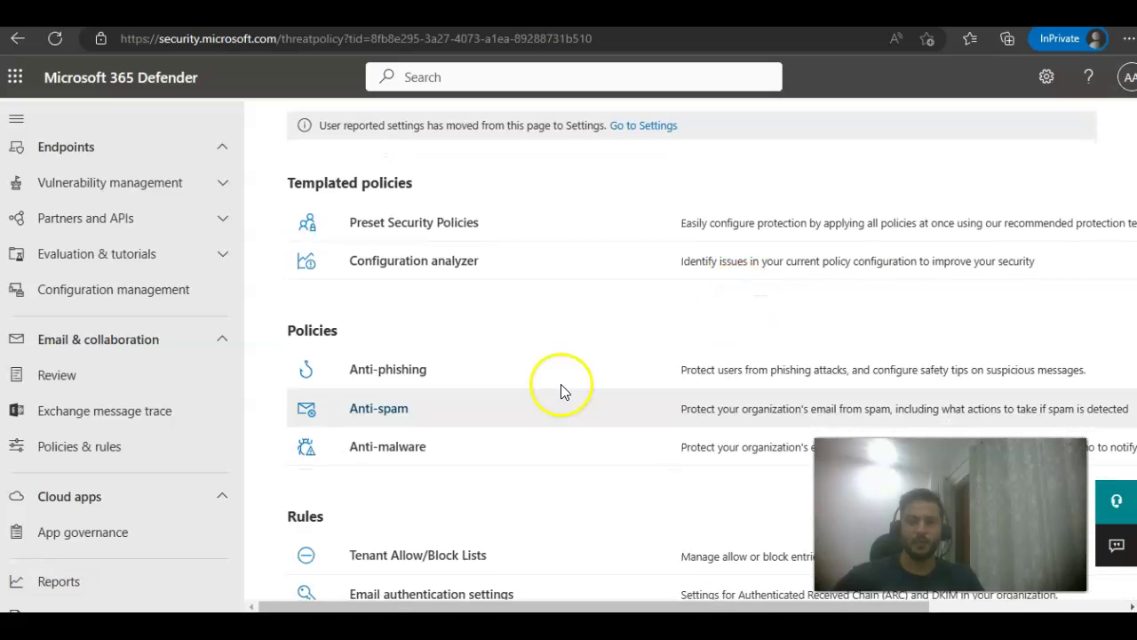
click(356, 409)
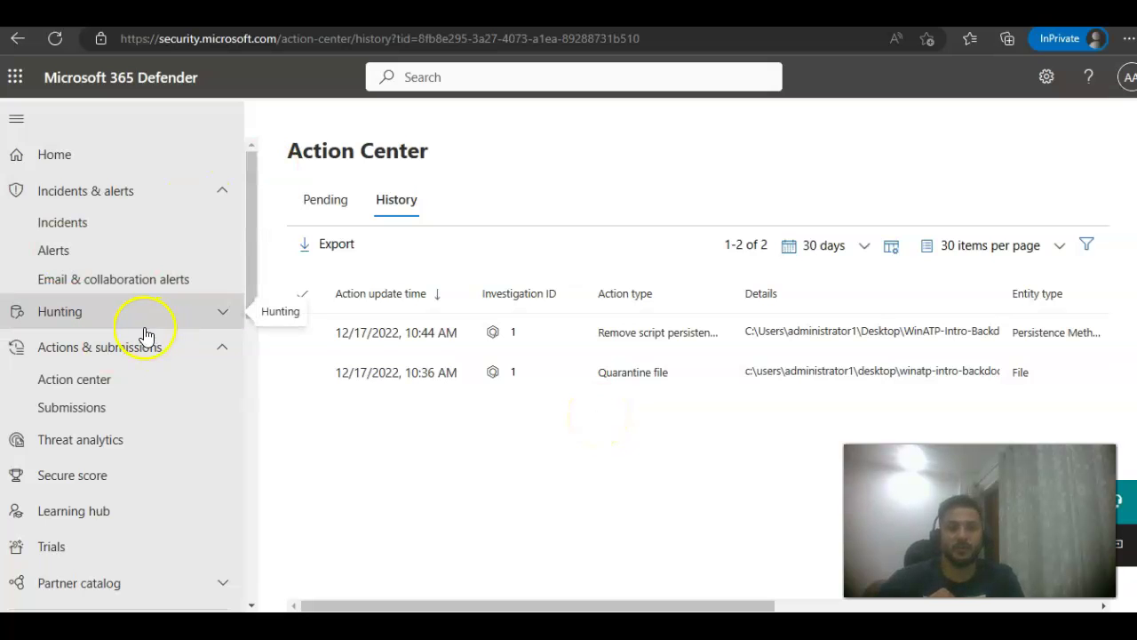
Examine the automated investigation details and remediation status of the remove script persistence action in the Action Center history
click(378, 333)
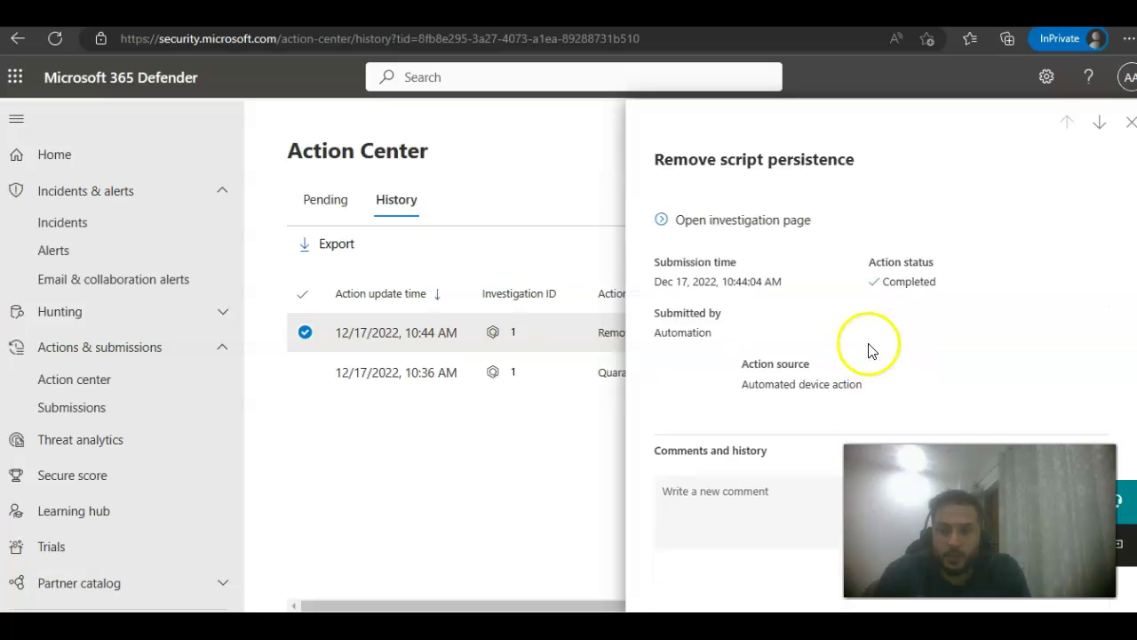
drag(652, 362, 794, 363)
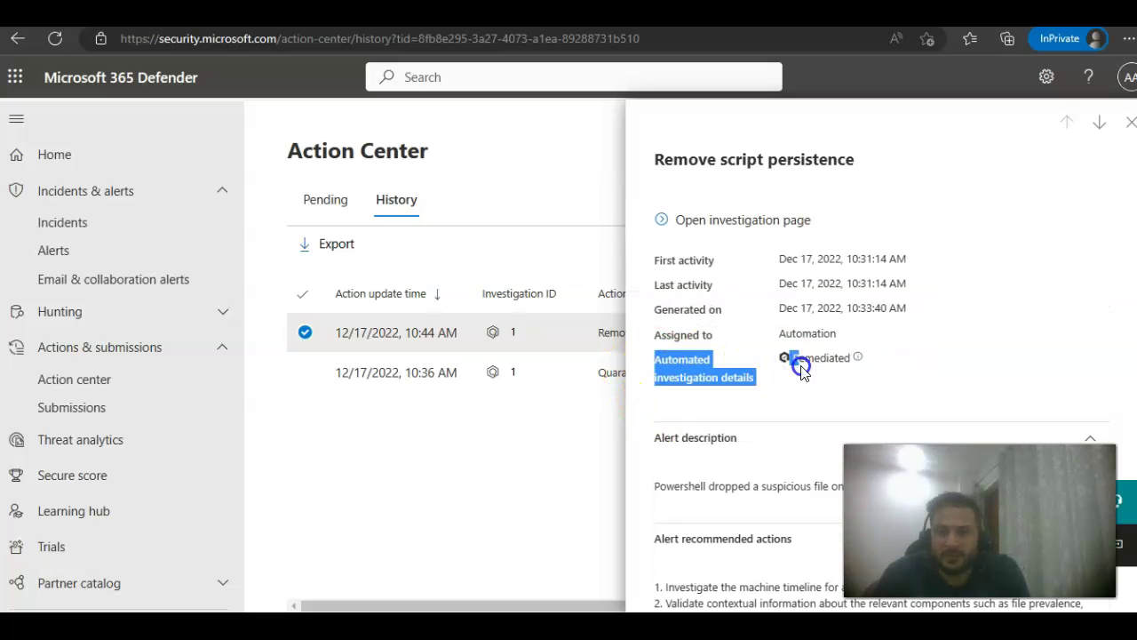
click(838, 374)
scroll(784, 361, down, 1)
click(784, 361)
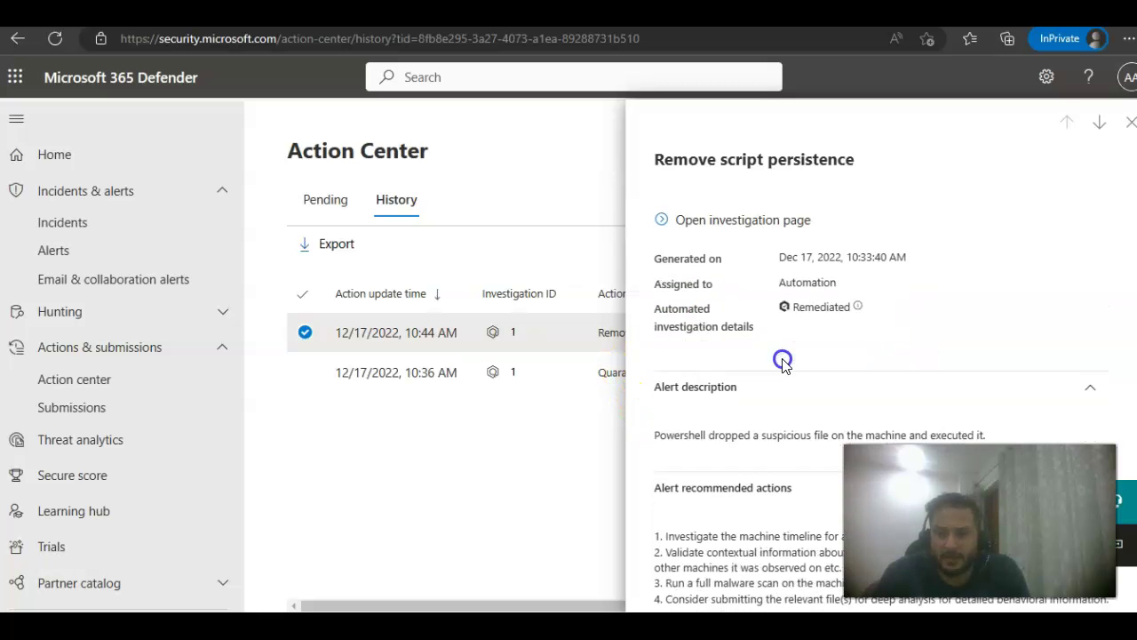
click(787, 303)
click(859, 305)
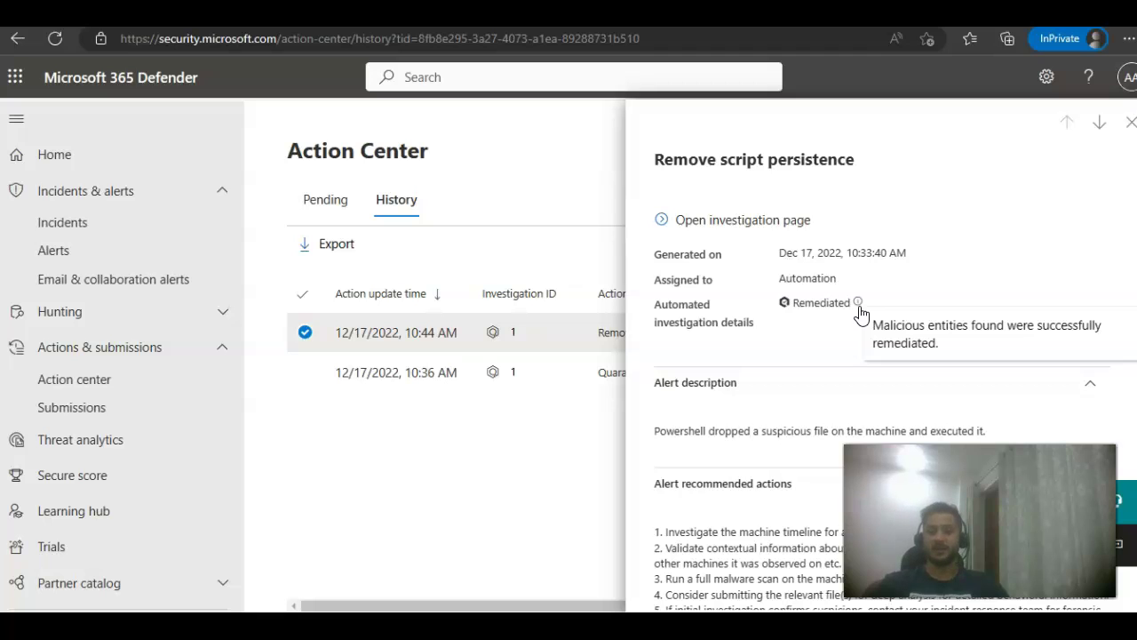
Close the action's details, check the Action Center's pending actions, and return to its history
click(1129, 127)
click(316, 201)
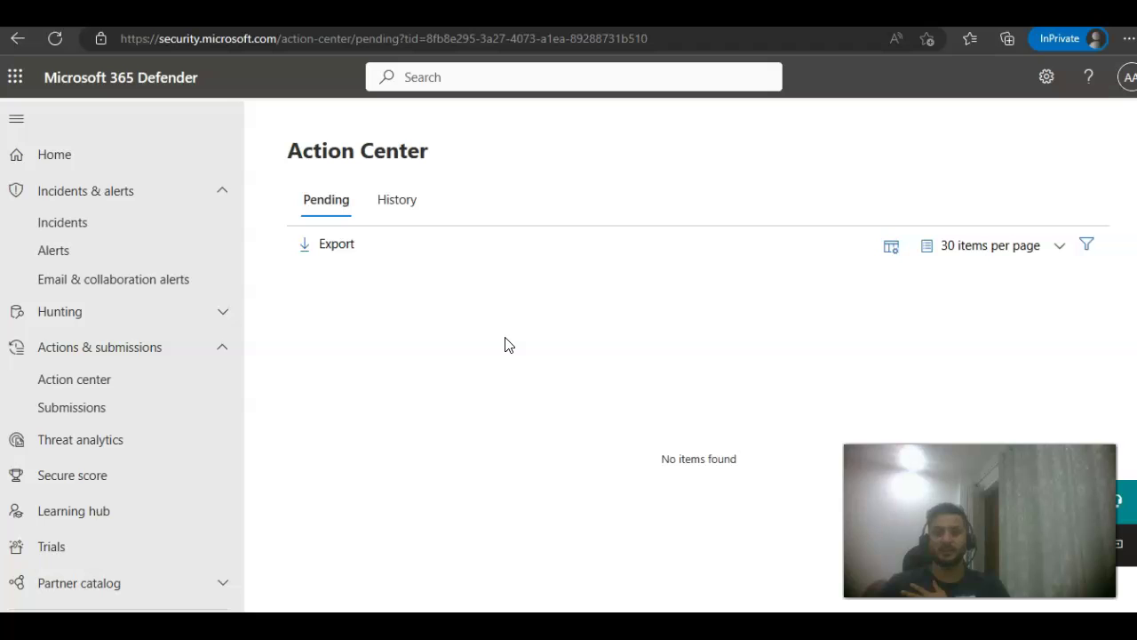
click(410, 307)
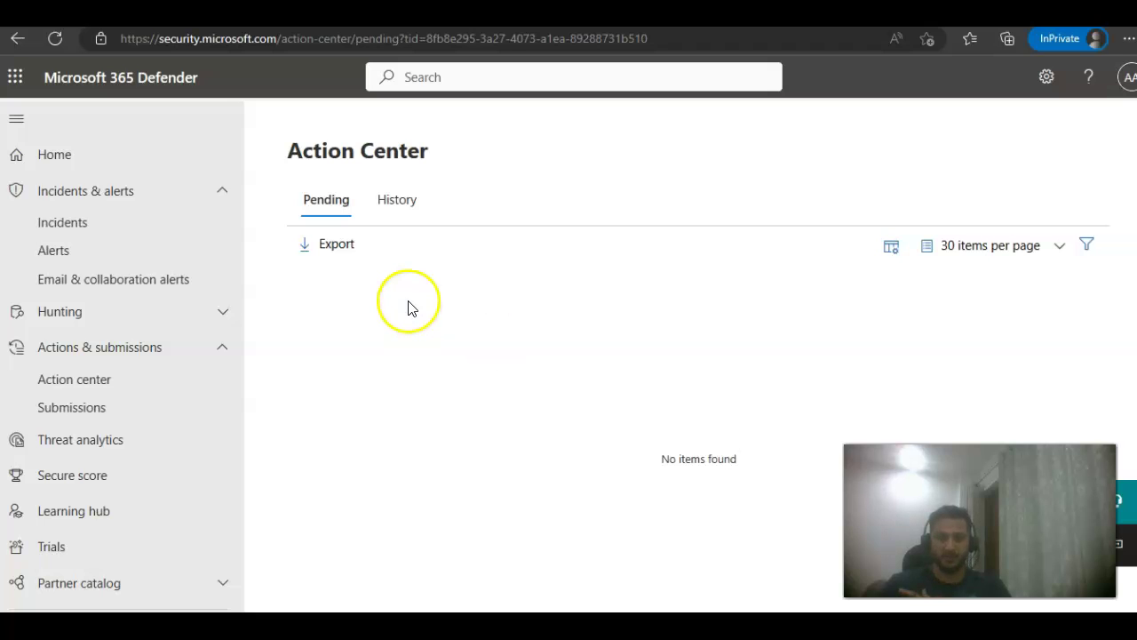
click(396, 201)
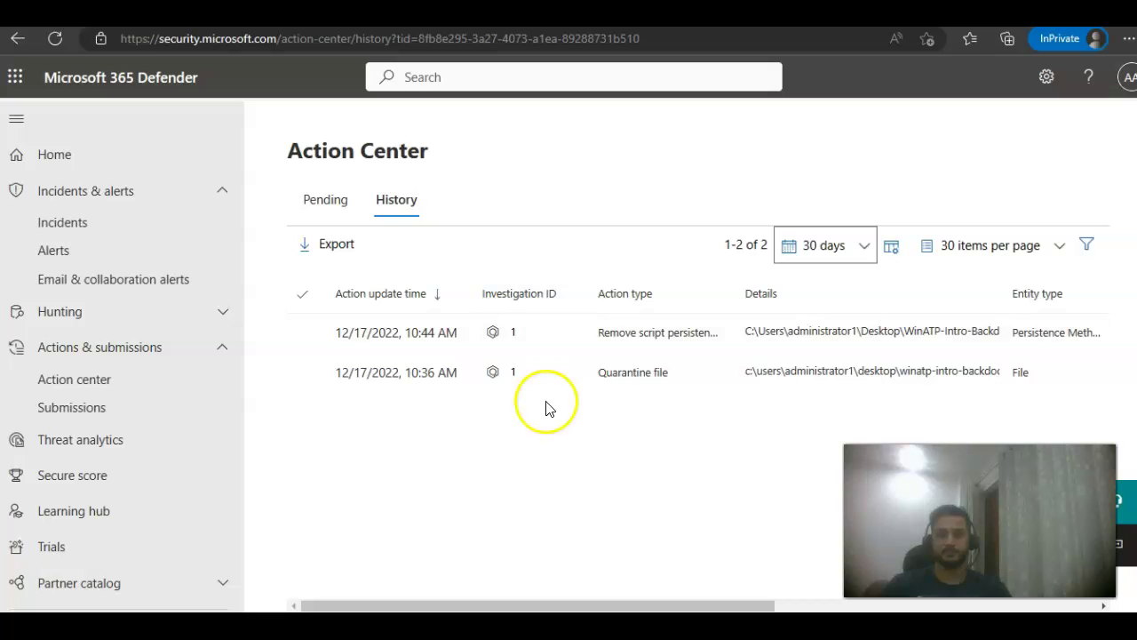
click(587, 481)
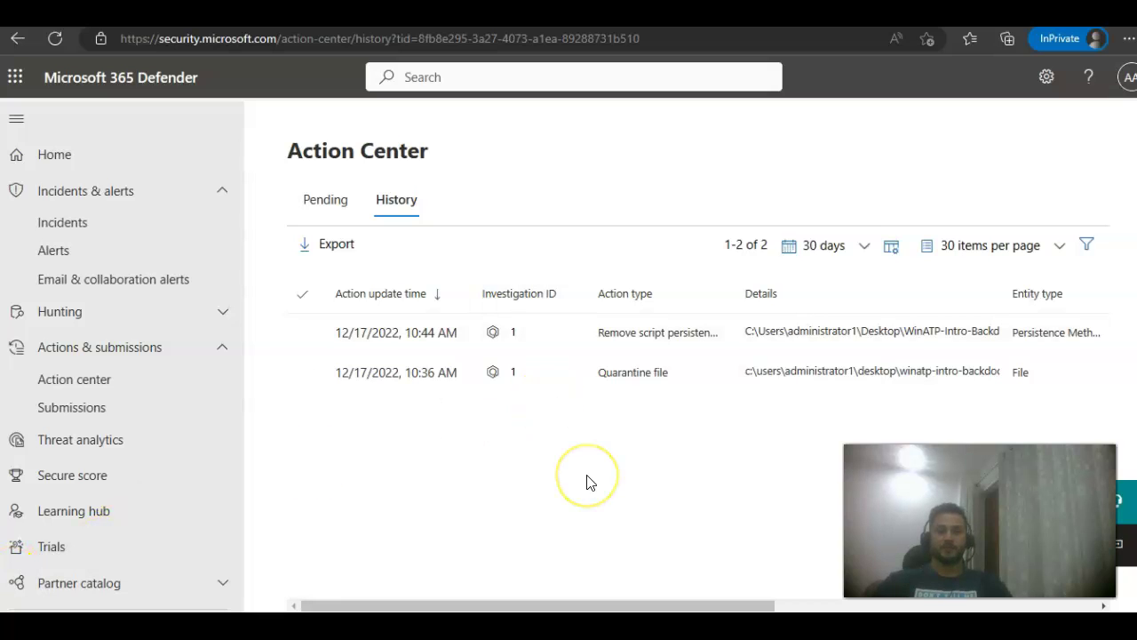